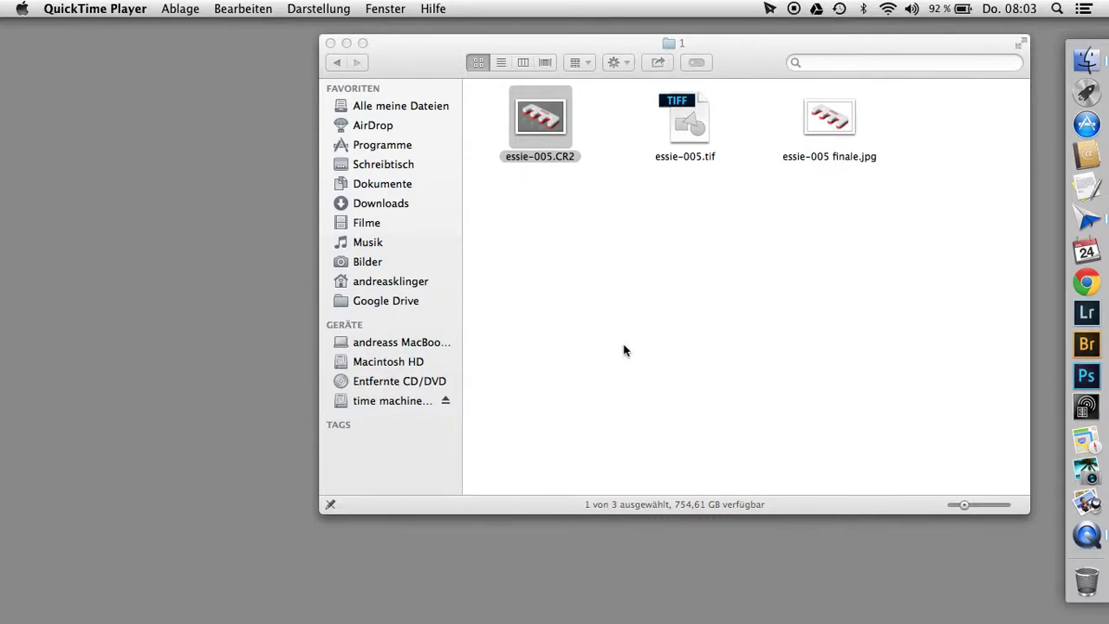
# Step: Open essie-005.CR2 in Lightroom from Finder and create a fresh default catalog
pyautogui.moveTo(540, 129); pyautogui.dragTo(1084, 314)
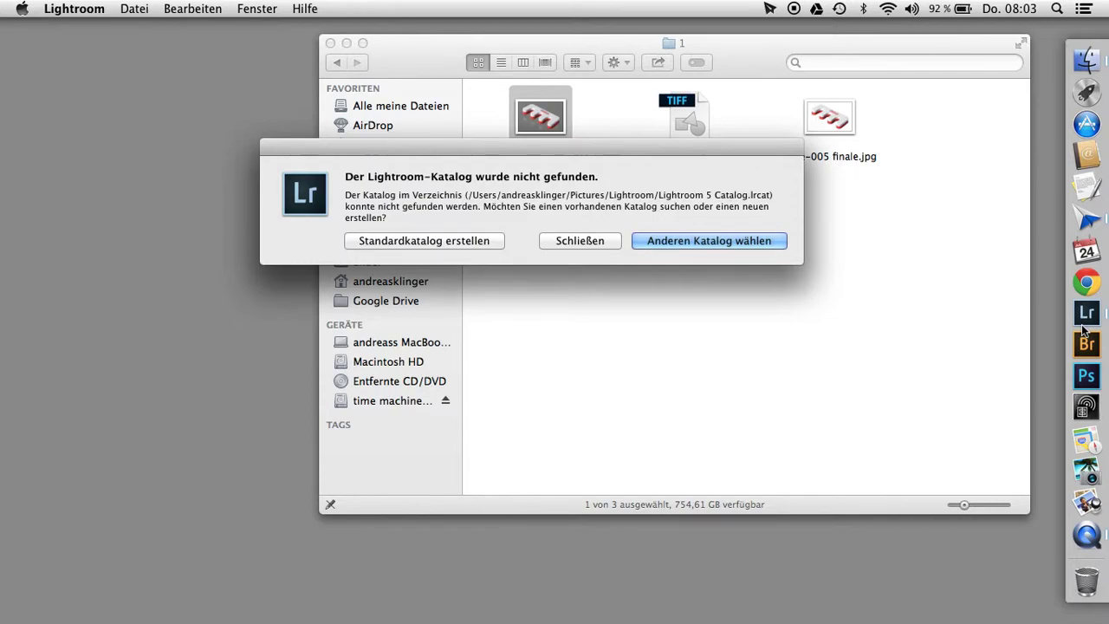
pyautogui.click(459, 243)
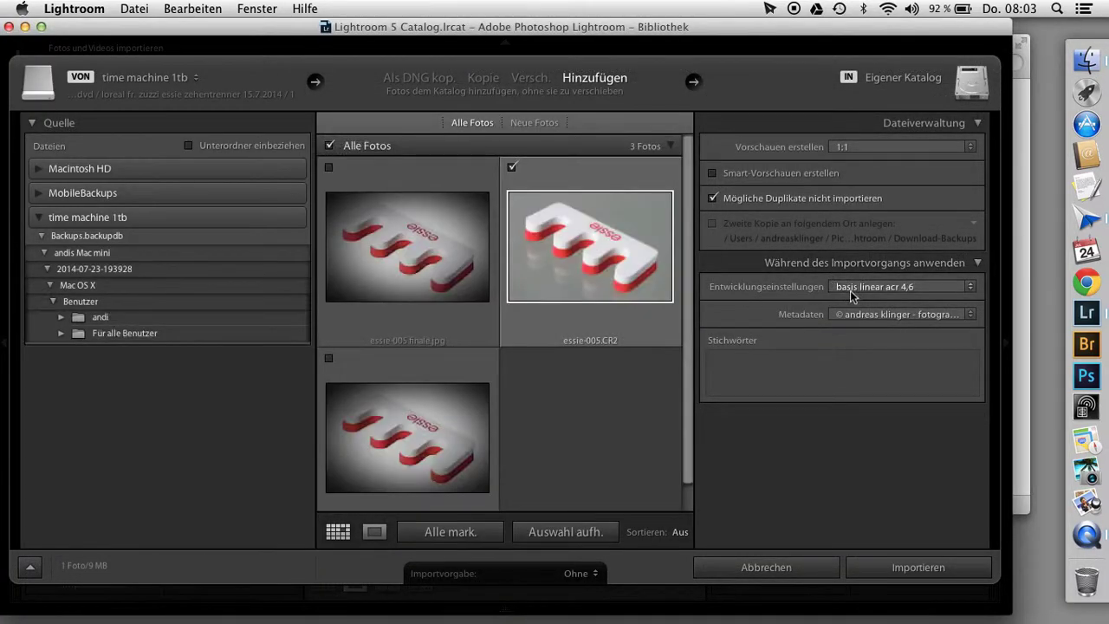
# Step: Import only essie-005.CR2 into the new catalog and view it large in Loupe view
pyautogui.click(886, 567)
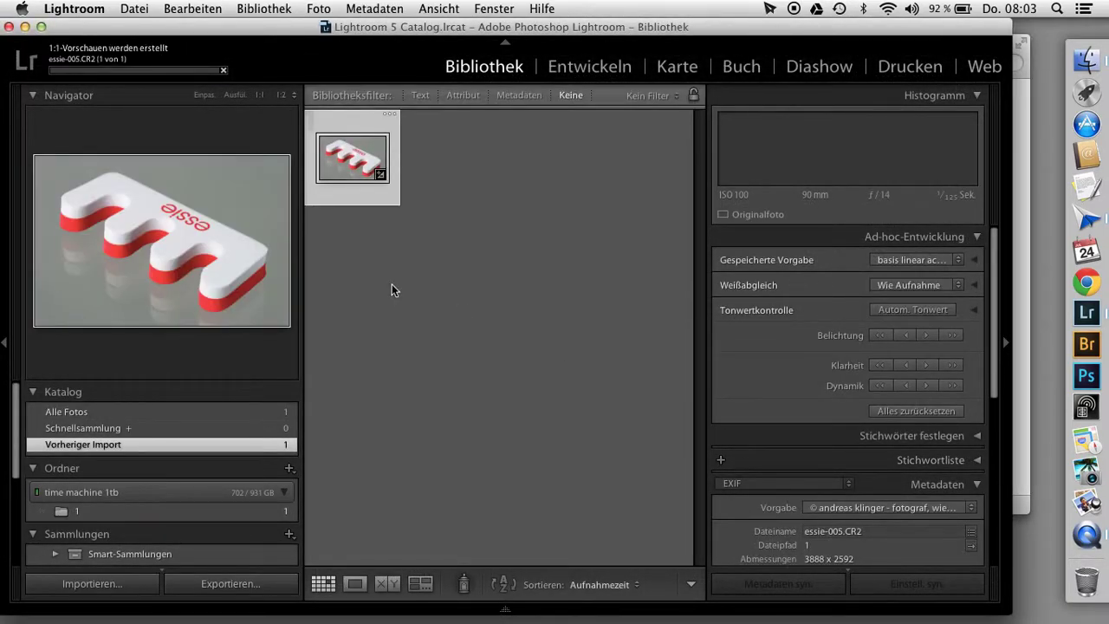
pyautogui.doubleClick(348, 157)
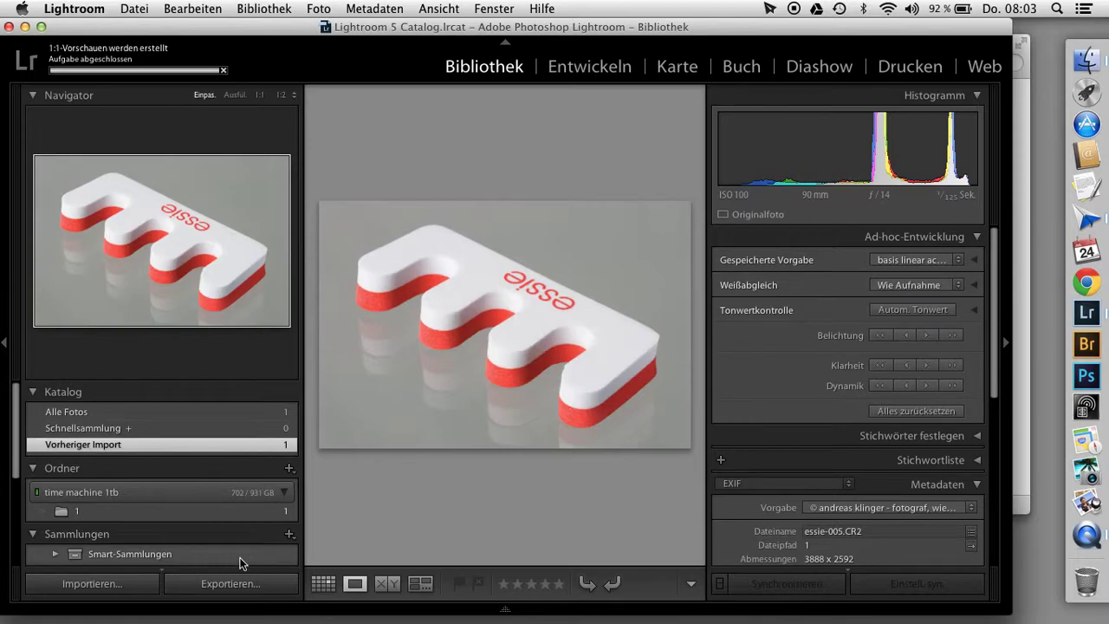
# Step: Export the photo as a 16-bit AdobeRGB TIFF using the 'argb 16bit' preset
pyautogui.click(234, 582)
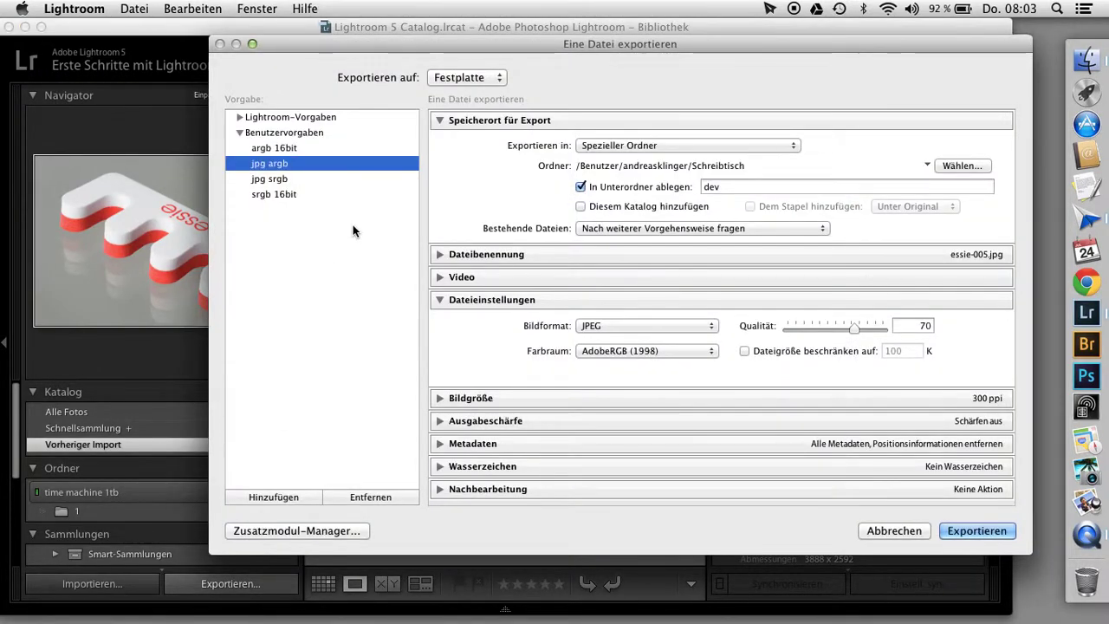
pyautogui.click(298, 148)
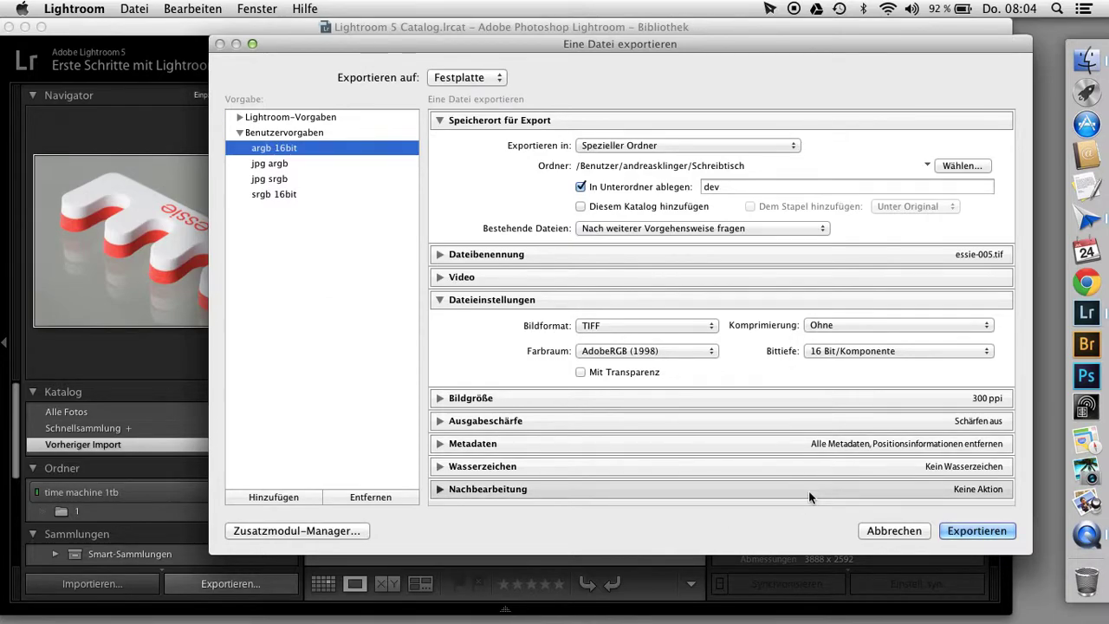
pyautogui.click(954, 529)
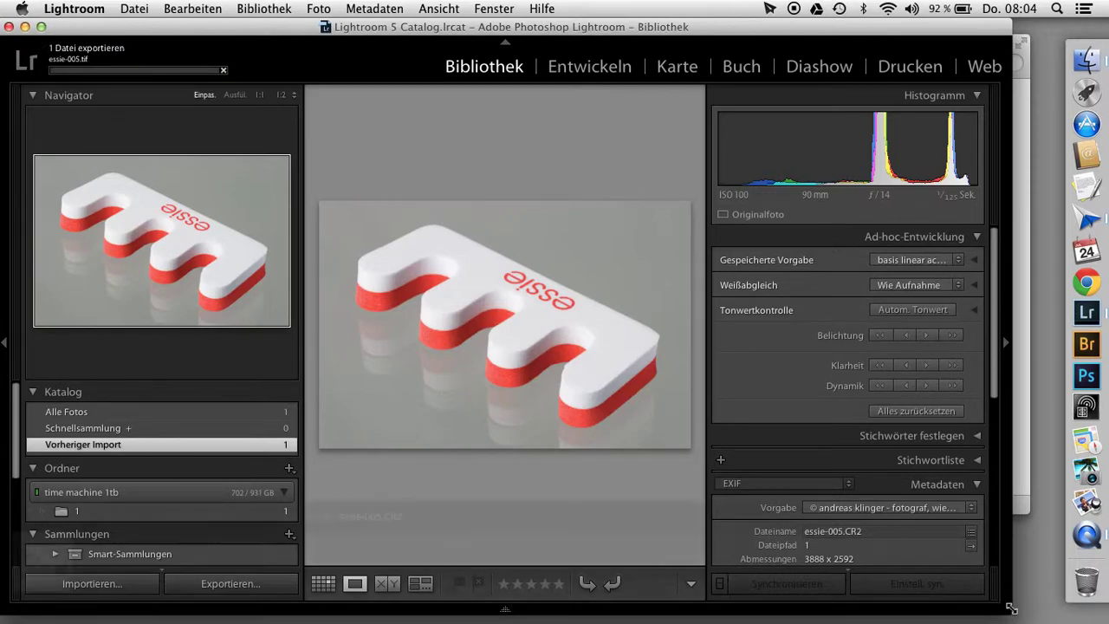
pyautogui.moveTo(1009, 612); pyautogui.dragTo(972, 599)
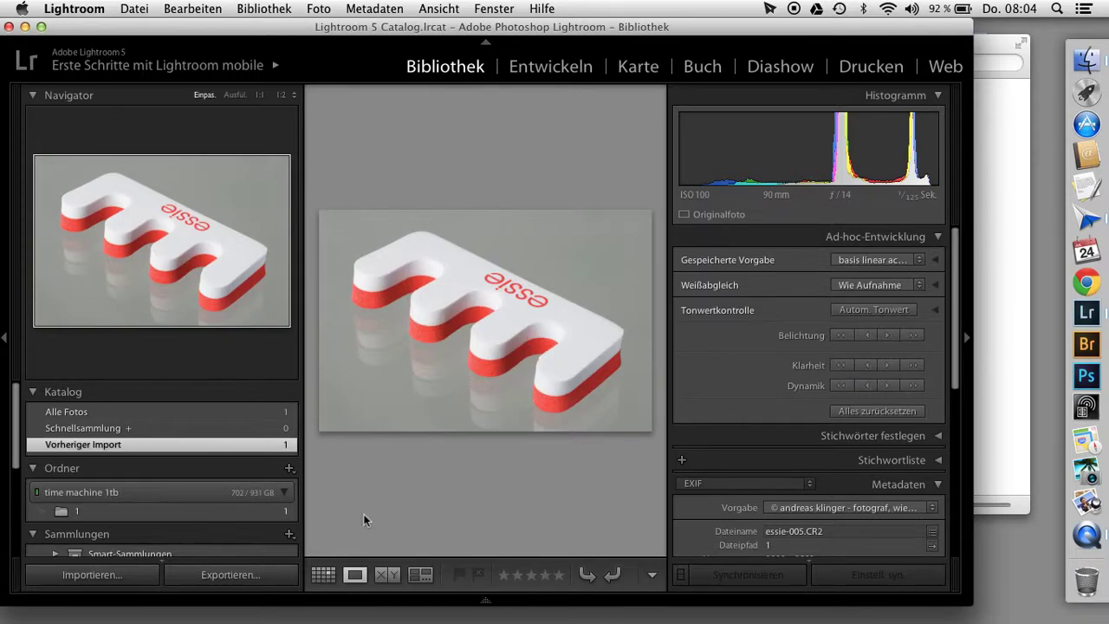
pyautogui.click(231, 574)
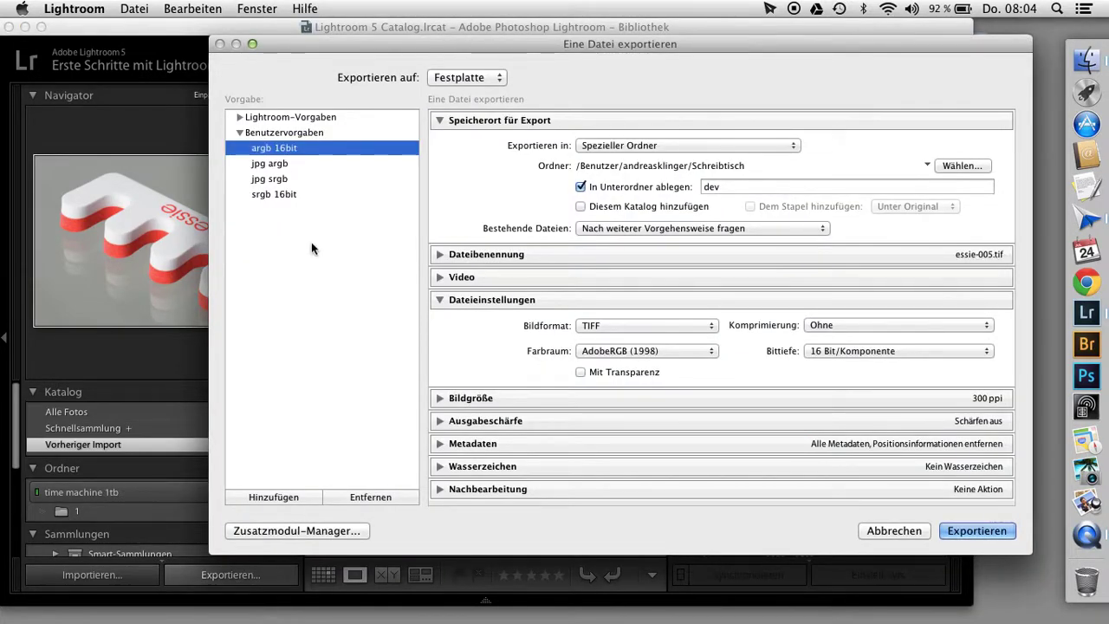
# Step: Load the 'jpg srgb' export preset and expand the Image Size options
pyautogui.click(279, 181)
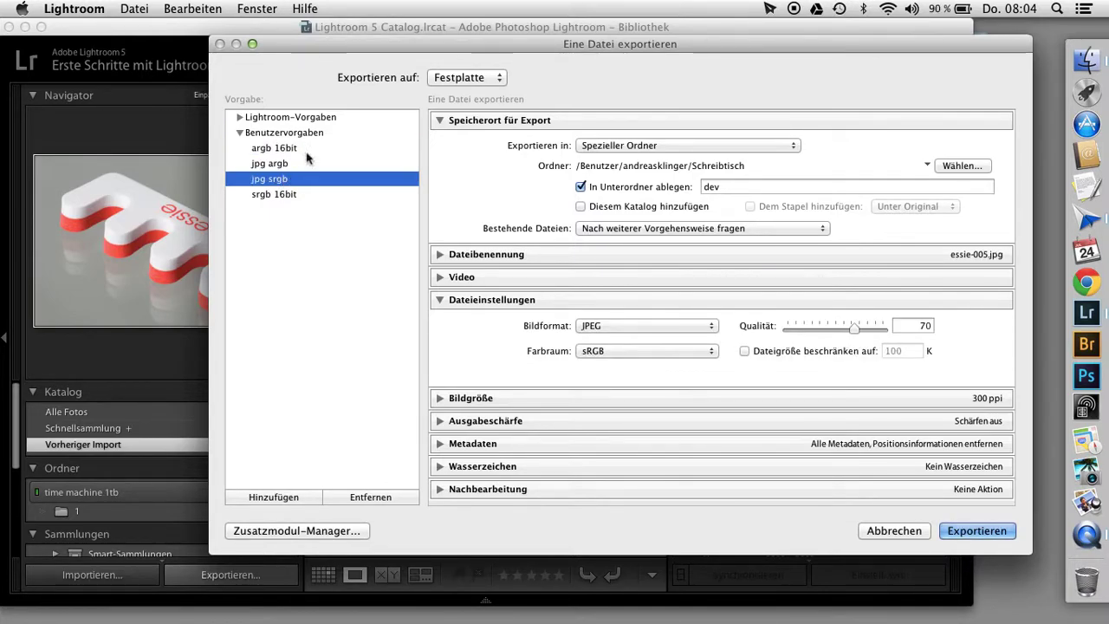
pyautogui.moveTo(382, 40); pyautogui.dragTo(370, 39)
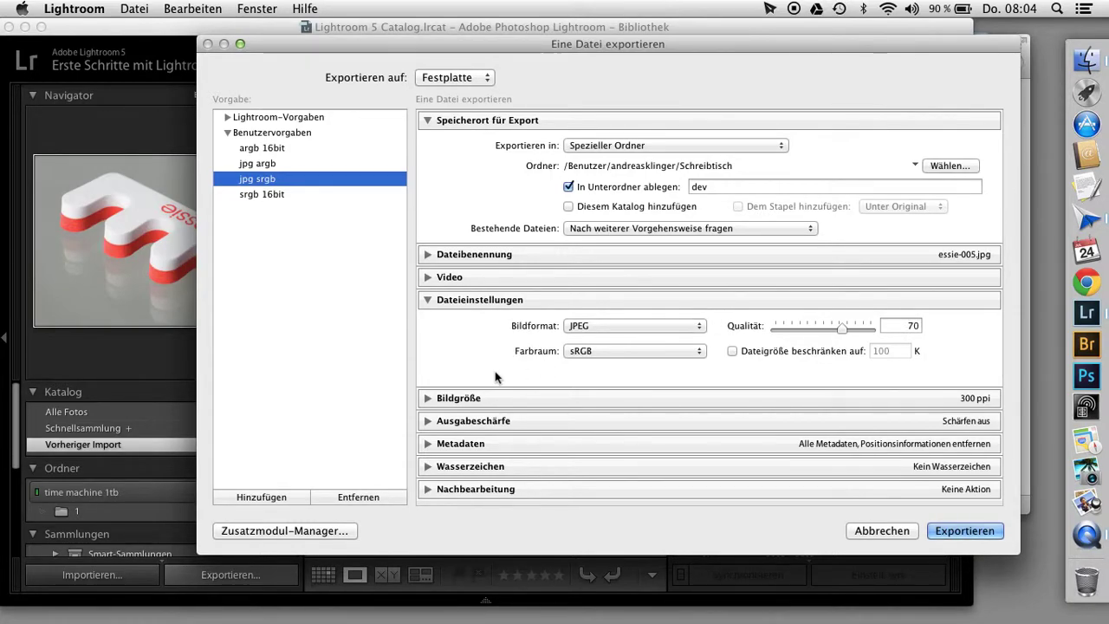
pyautogui.click(427, 398)
pyautogui.scroll(-2, 750, 403)
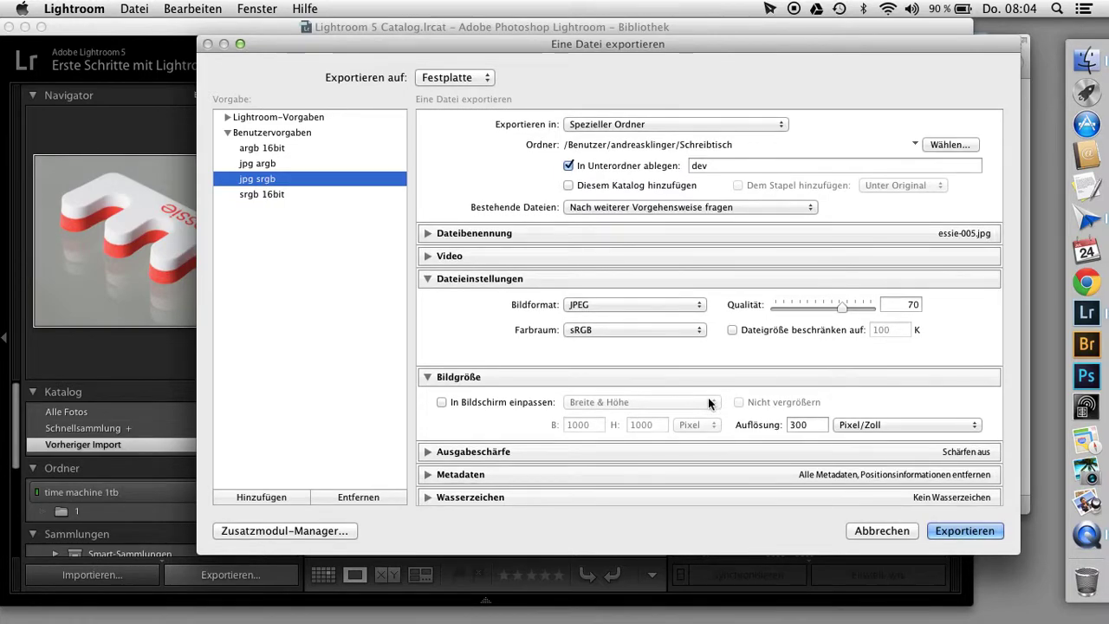
# Step: Resize the JPEG to fit within 600 × 600 pixels, reveal output sharpening, and export it
pyautogui.click(443, 403)
pyautogui.doubleClick(578, 424)
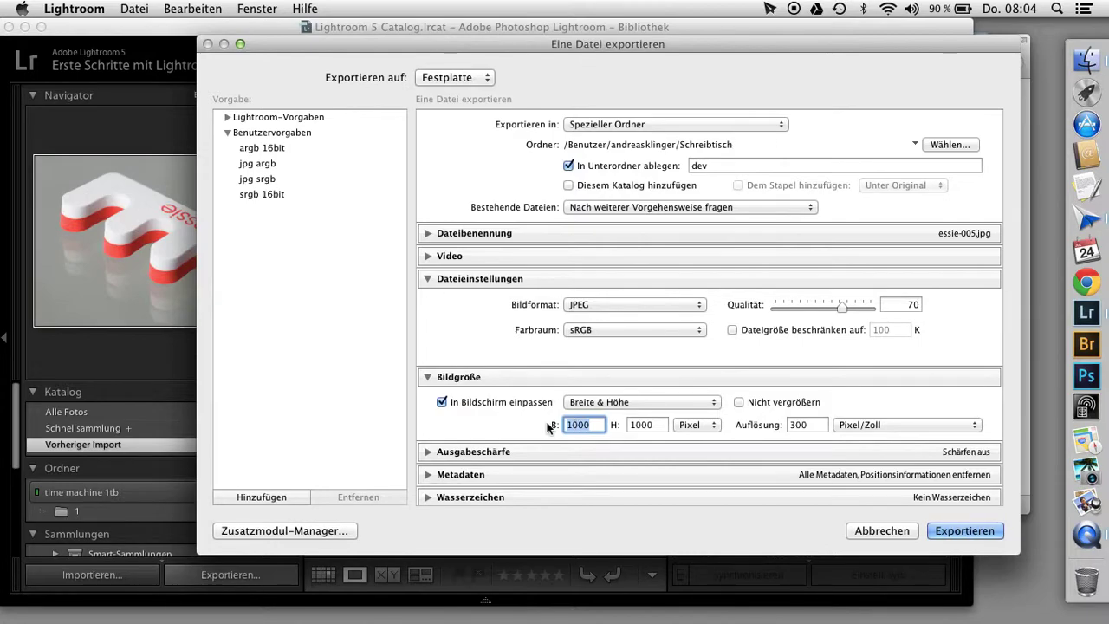
pyautogui.write('6')
pyautogui.press('Tab')
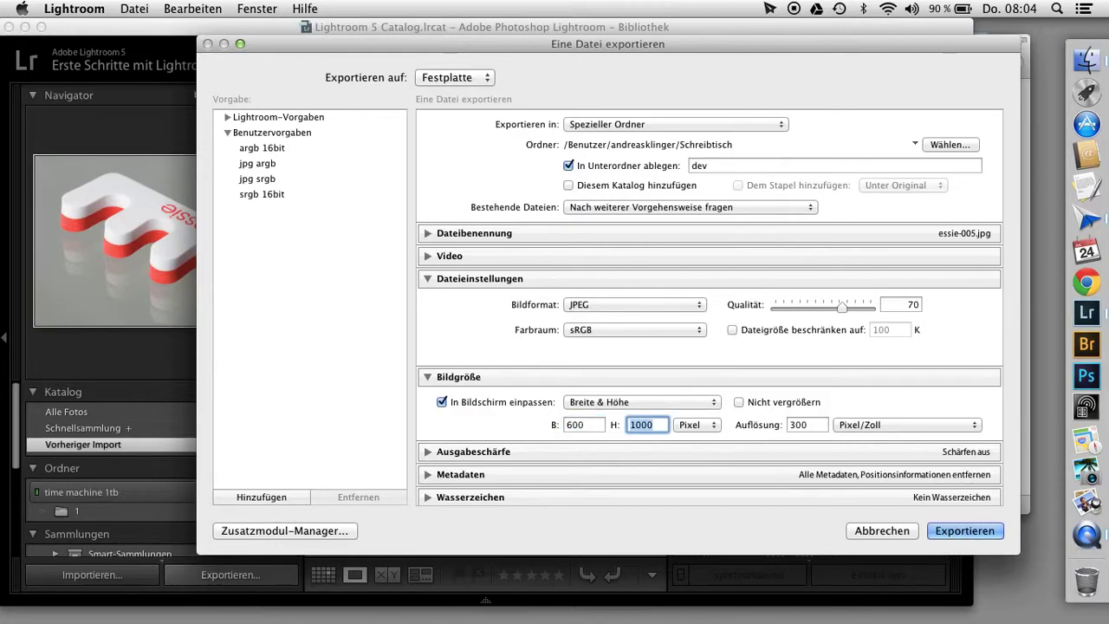
pyautogui.write('600')
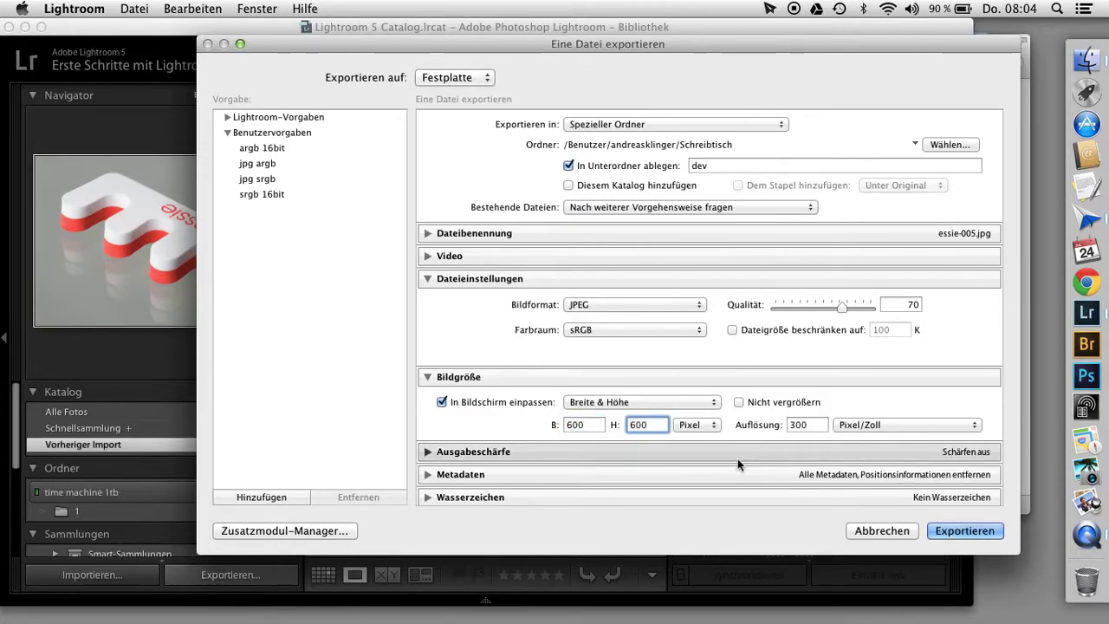
pyautogui.scroll(-2, 866, 381)
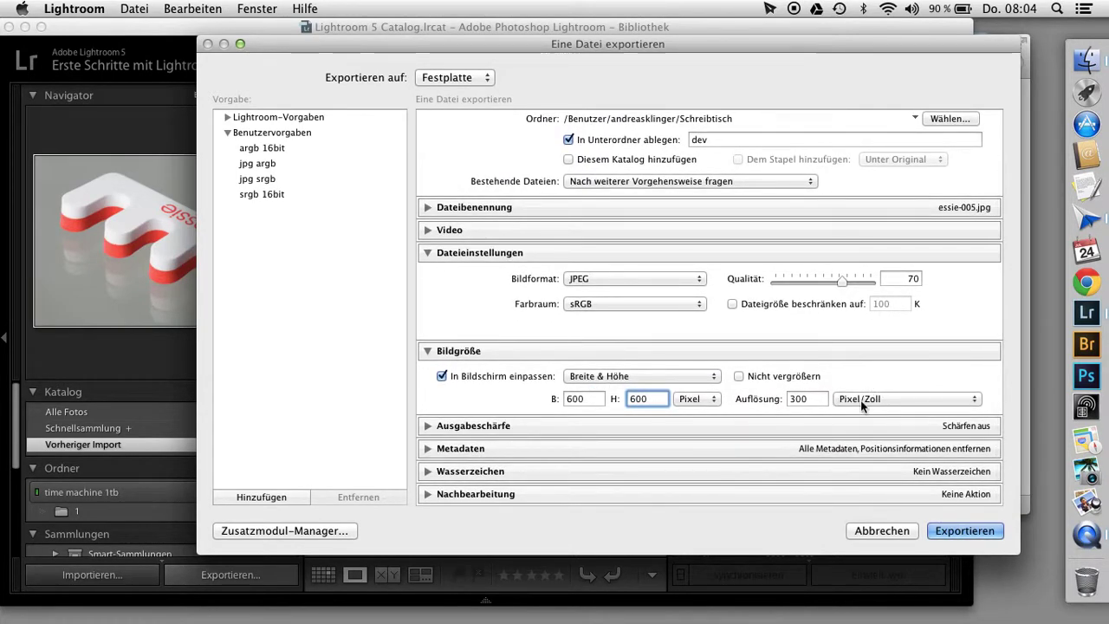
pyautogui.click(426, 425)
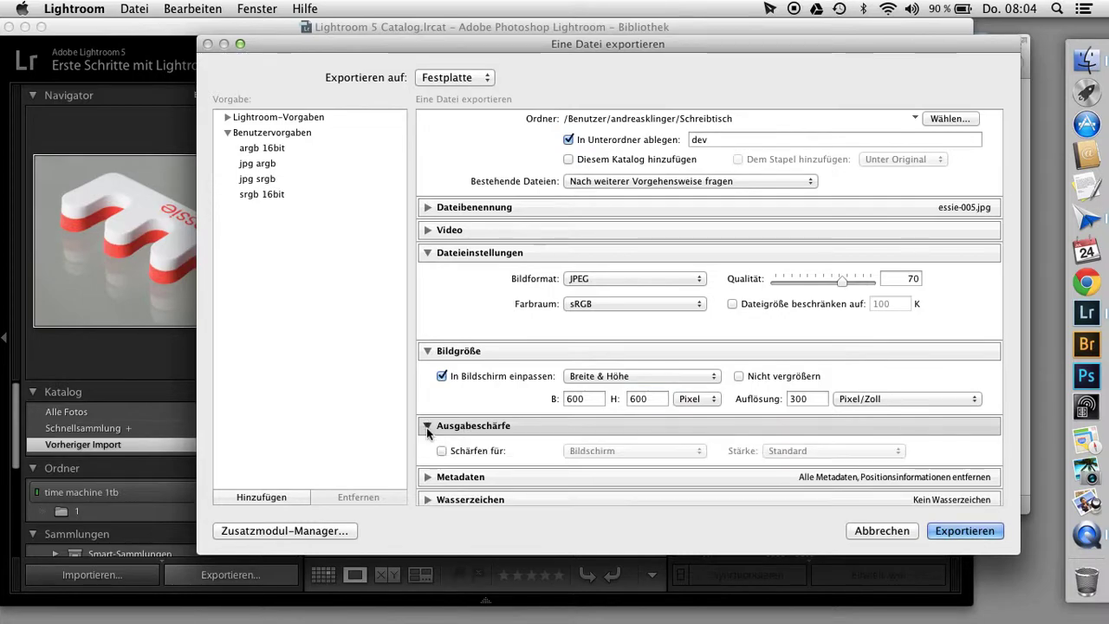
pyautogui.click(964, 531)
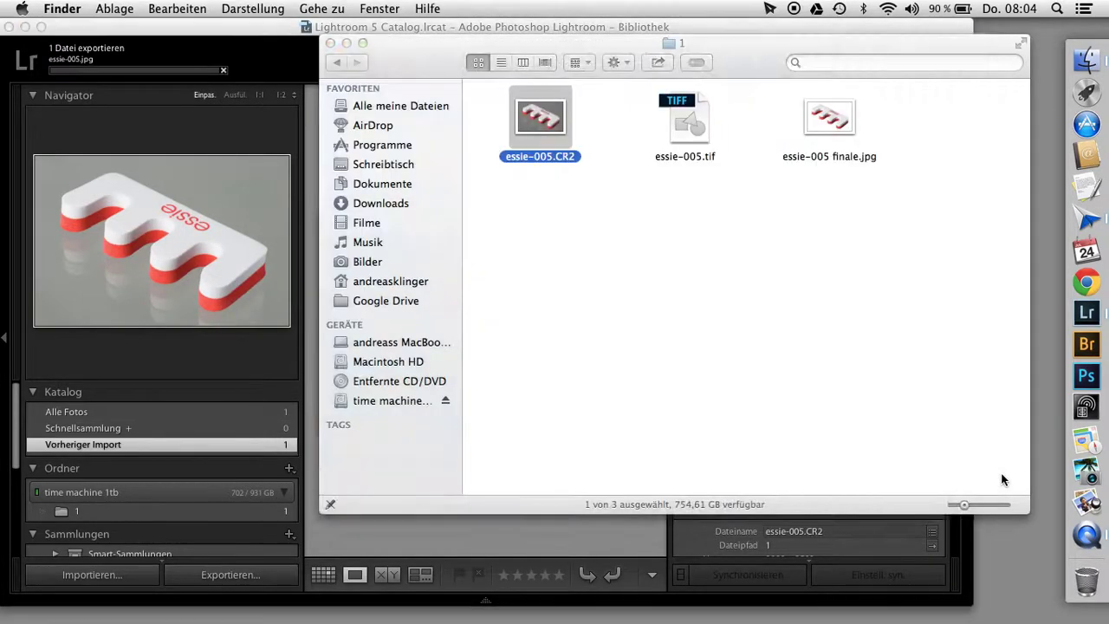
# Step: Open the desktop dev folder in icon view and send essie-005.jpg to Google Chrome
pyautogui.click(331, 43)
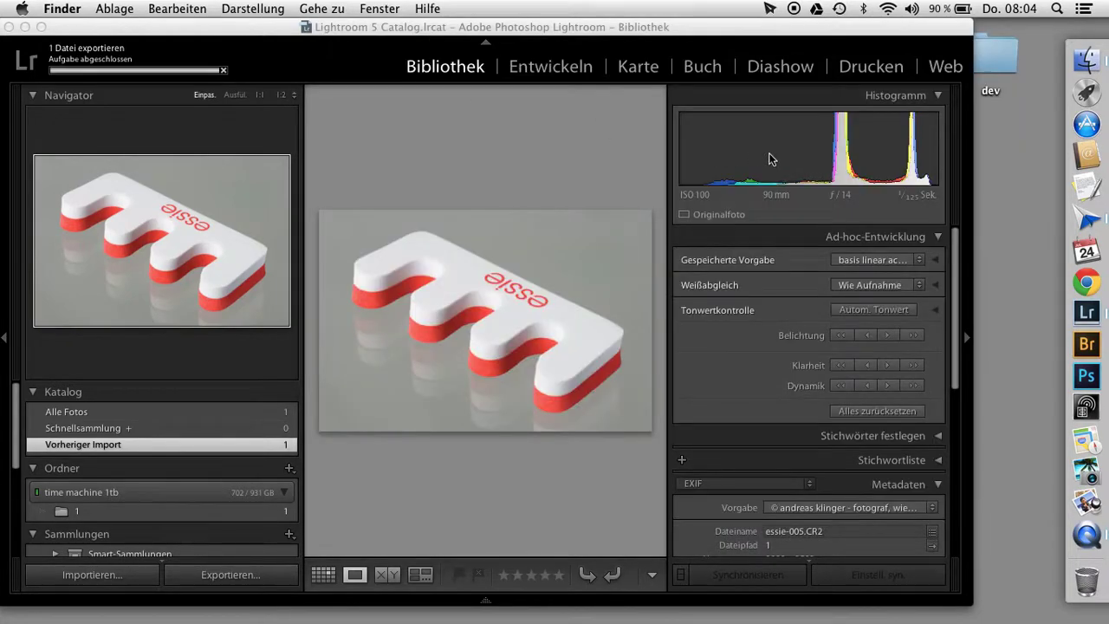
pyautogui.doubleClick(995, 59)
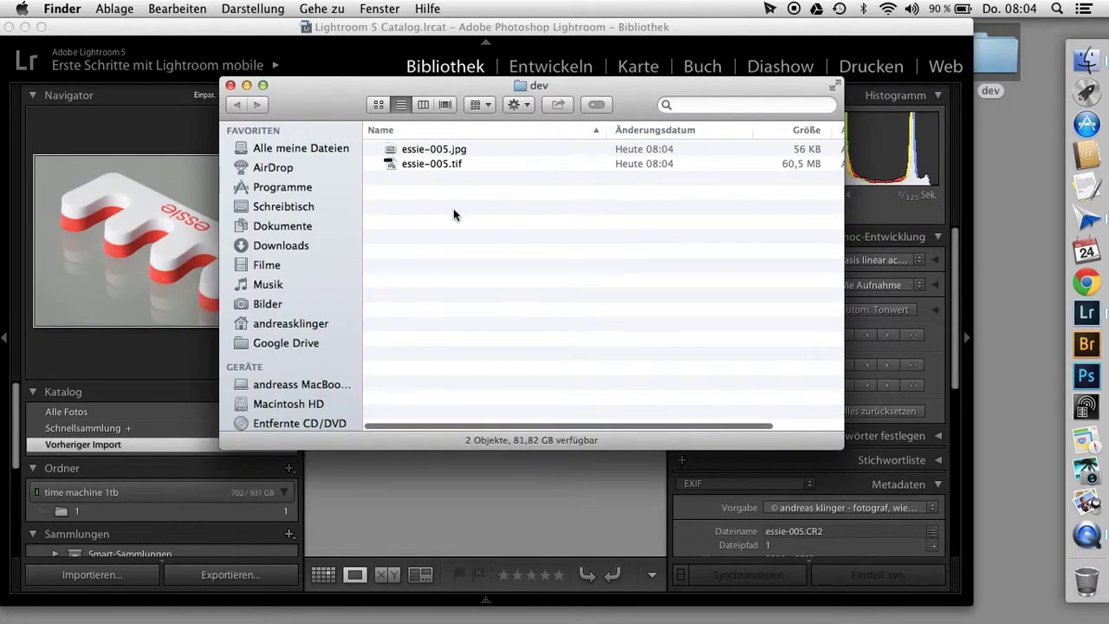
pyautogui.click(379, 104)
pyautogui.moveTo(319, 104); pyautogui.dragTo(520, 88)
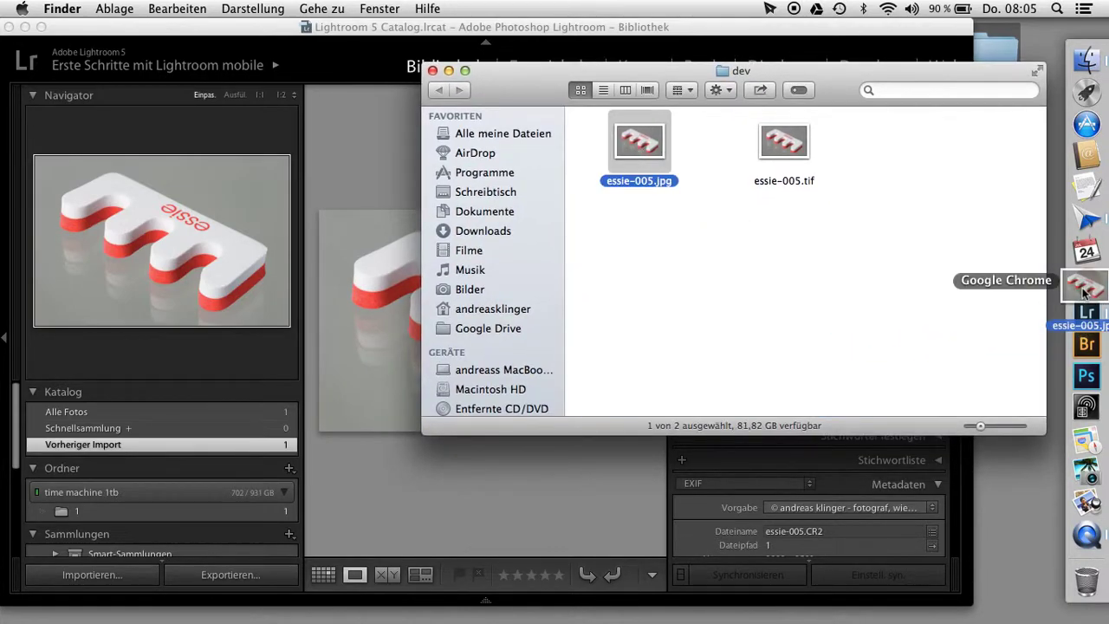
pyautogui.moveTo(637, 148); pyautogui.dragTo(1085, 281)
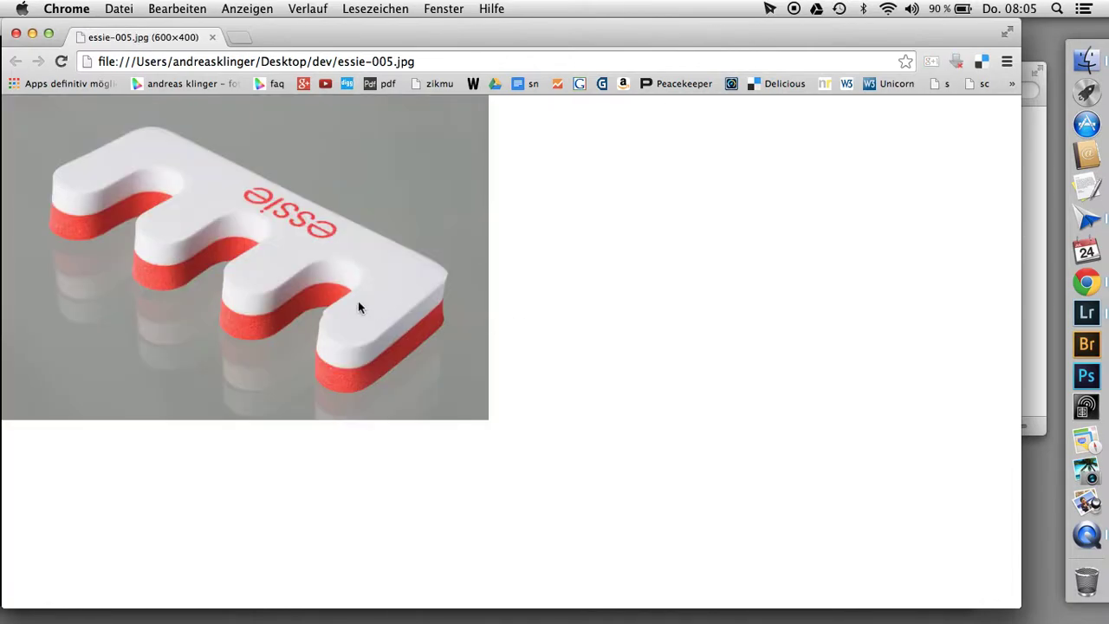
# Step: Minimize Chrome showing the 600×400 JPEG and bring Lightroom's Library back to front
pyautogui.click(33, 38)
pyautogui.click(235, 382)
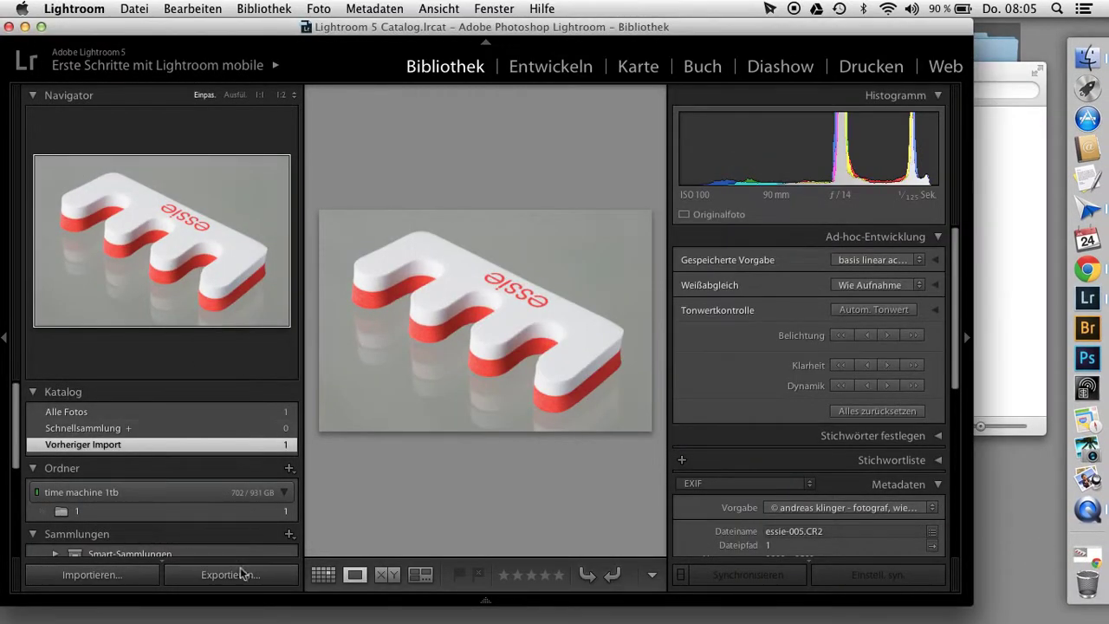
# Step: Re-export the 600 px JPEG with Standard screen sharpening under the unique name essie-005-2.jpg
pyautogui.click(241, 575)
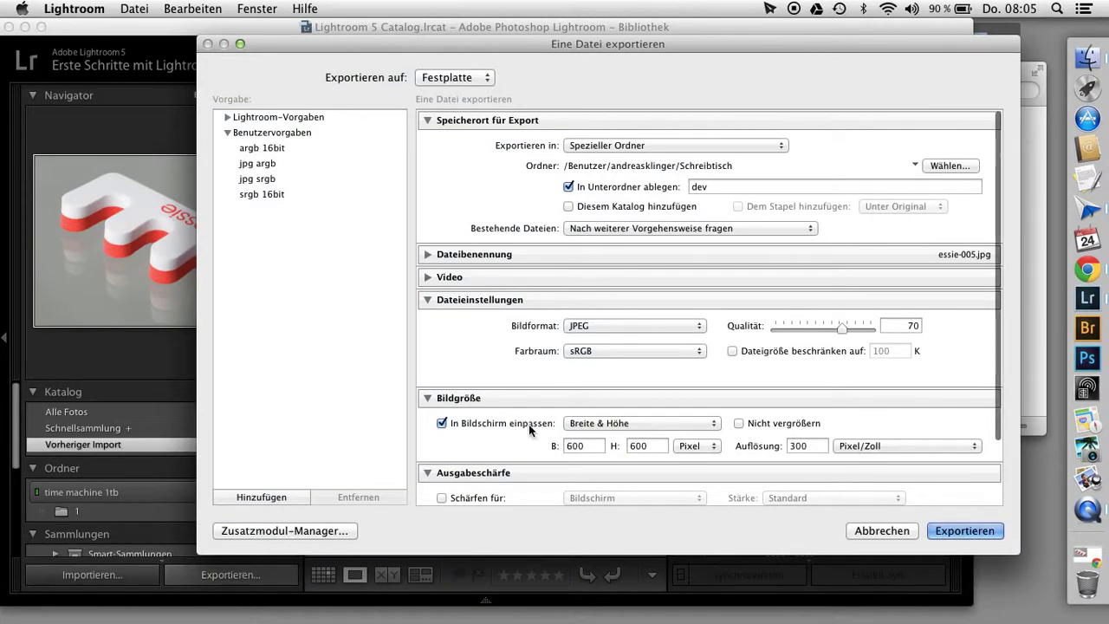
pyautogui.scroll(-2, 528, 424)
pyautogui.scroll(-3, 528, 424)
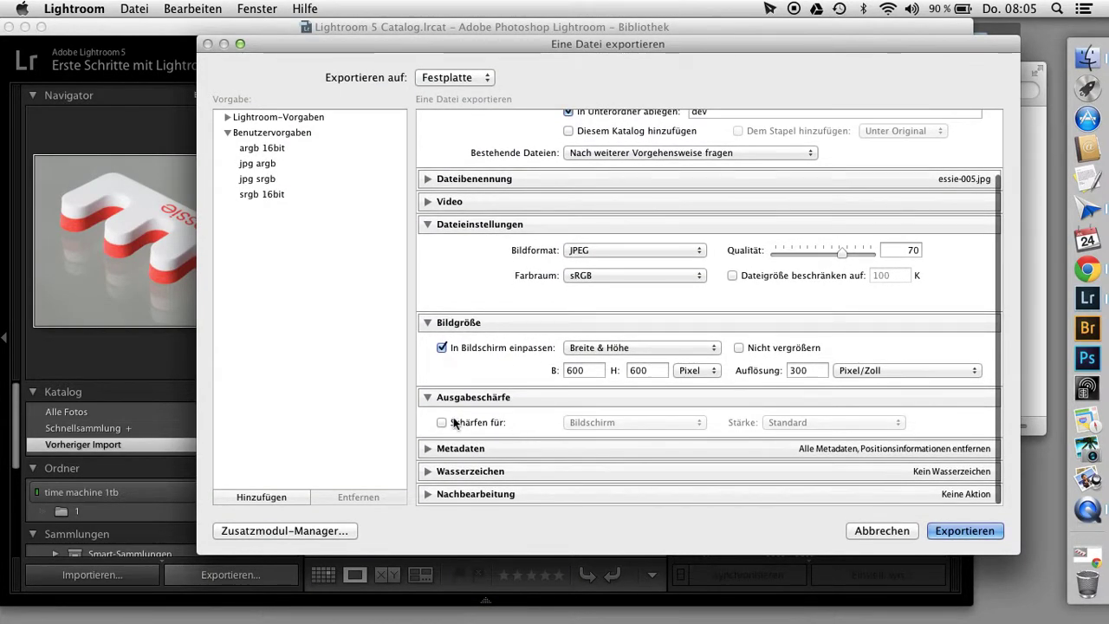
pyautogui.click(442, 423)
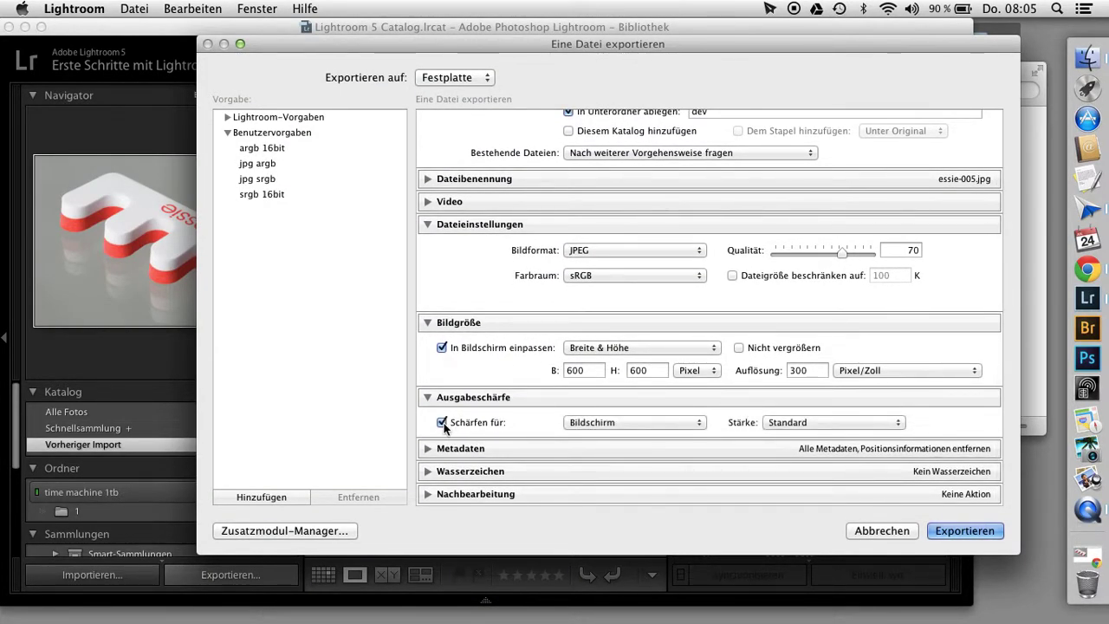
pyautogui.click(598, 425)
pyautogui.click(598, 422)
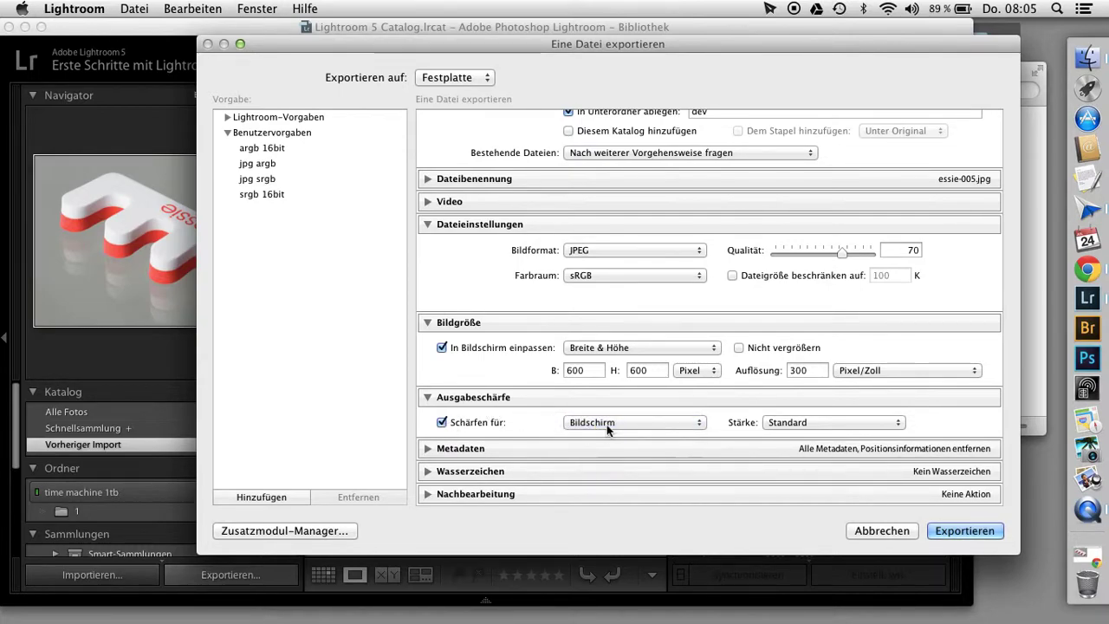
pyautogui.click(823, 423)
pyautogui.click(824, 423)
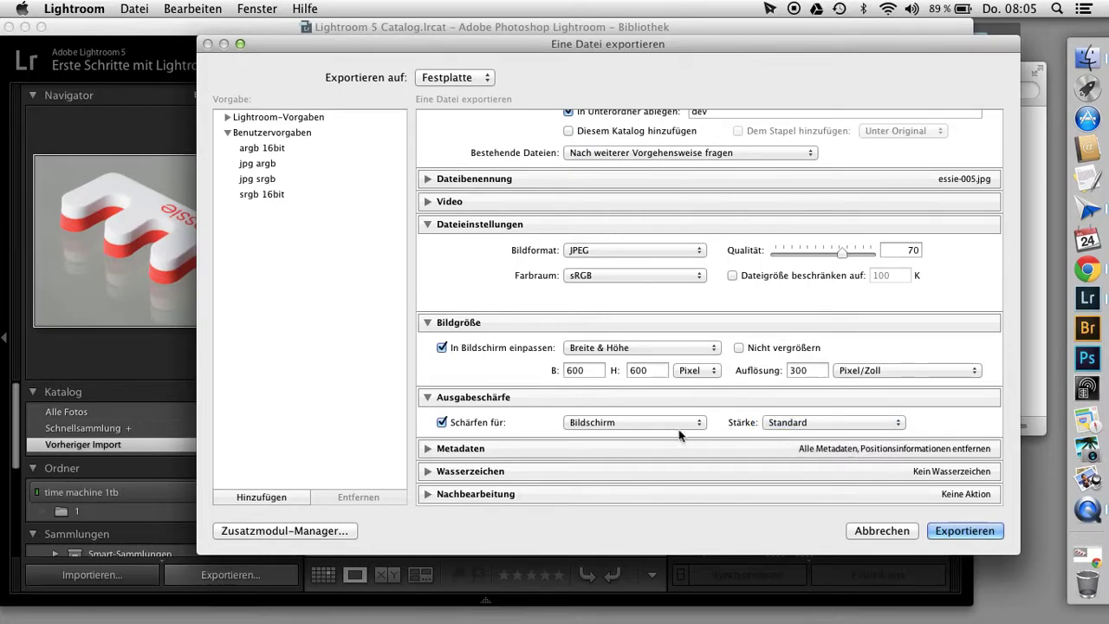
pyautogui.click(965, 531)
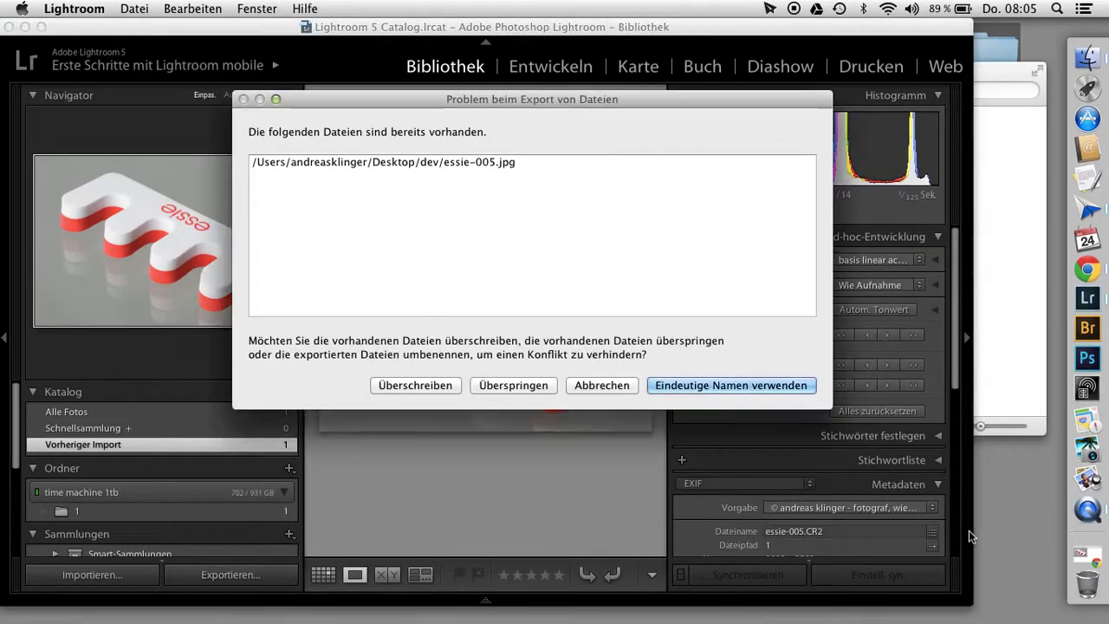
pyautogui.click(665, 385)
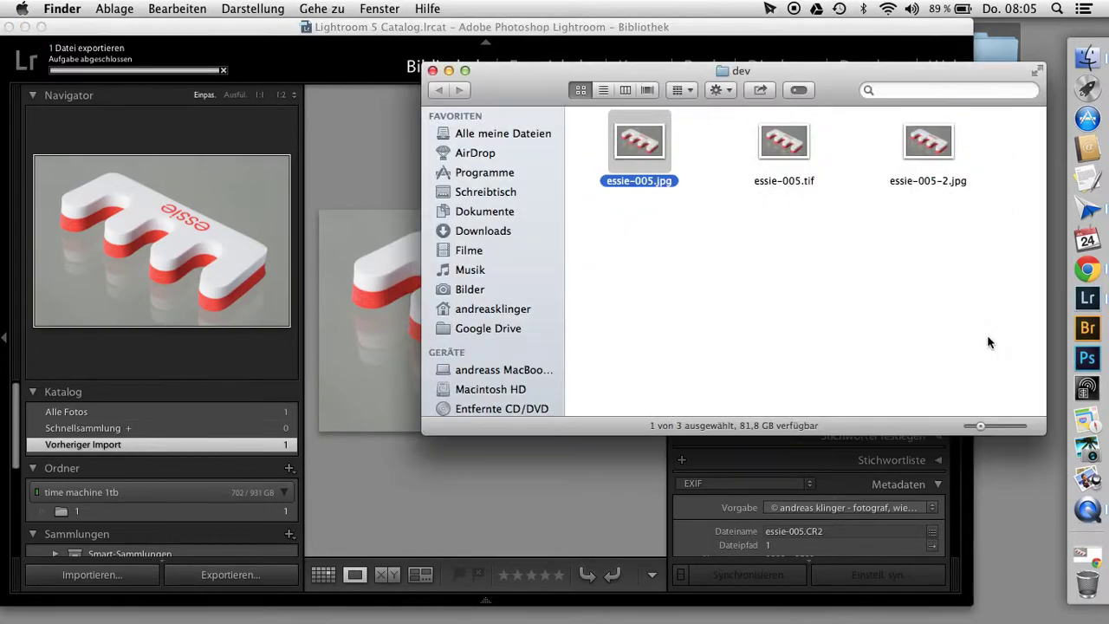
# Step: Open essie-005-2.jpg from the dev folder in a second Chrome tab
pyautogui.moveTo(931, 147)
pyautogui.mouseDown()
pyautogui.moveTo(1055, 273)
pyautogui.moveTo(1085, 276)
pyautogui.mouseUp()
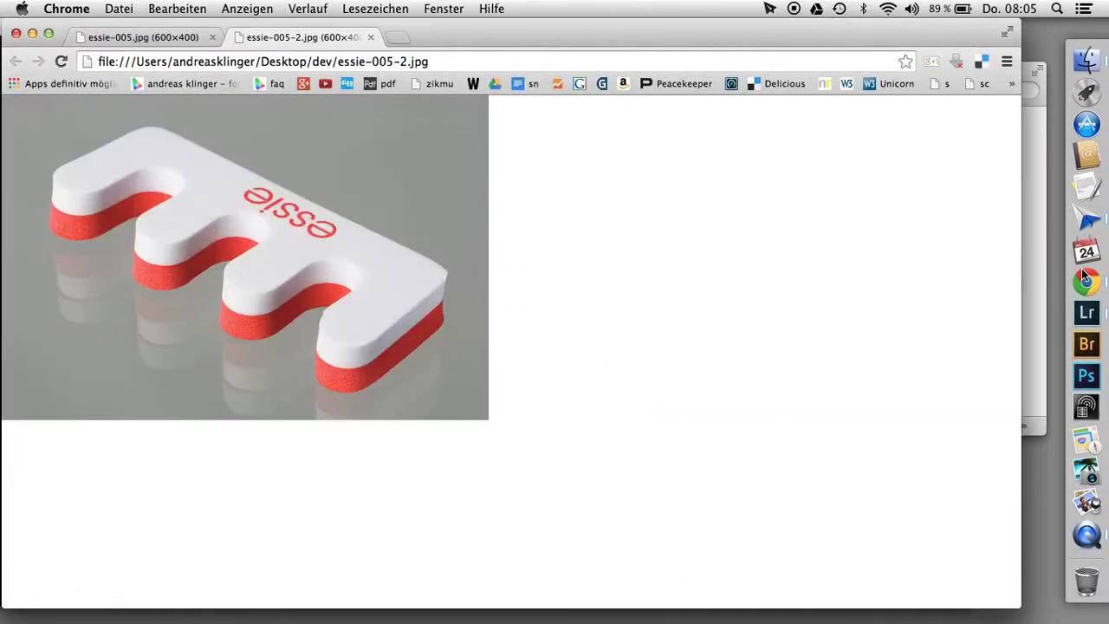
# Step: Load essie-005.jpg from the dev folder into the current Chrome tab
pyautogui.click(1029, 282)
pyautogui.click(778, 149)
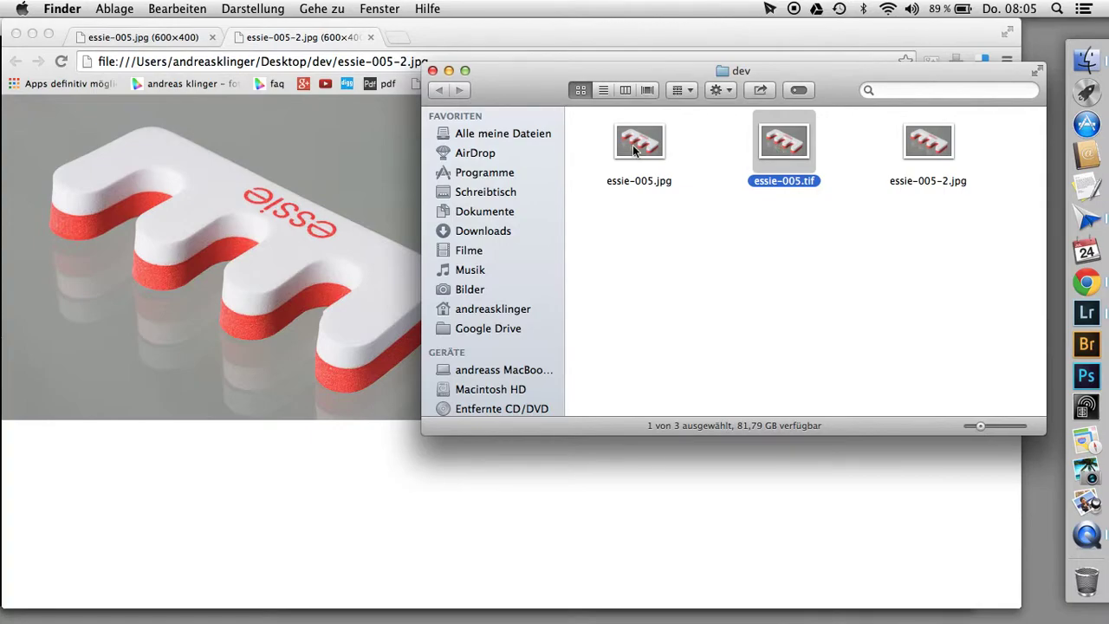
pyautogui.moveTo(639, 142); pyautogui.dragTo(292, 242)
pyautogui.click(292, 243)
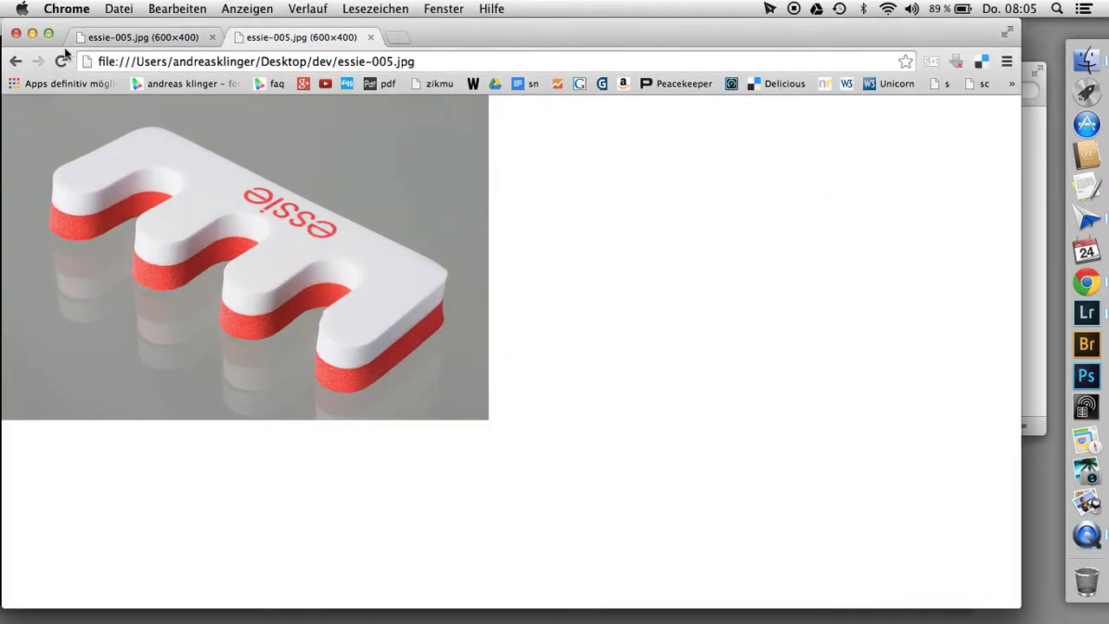
# Step: Flip between essie-005.jpg and essie-005-2.jpg with Back/Forward, then close the browser window
pyautogui.click(15, 61)
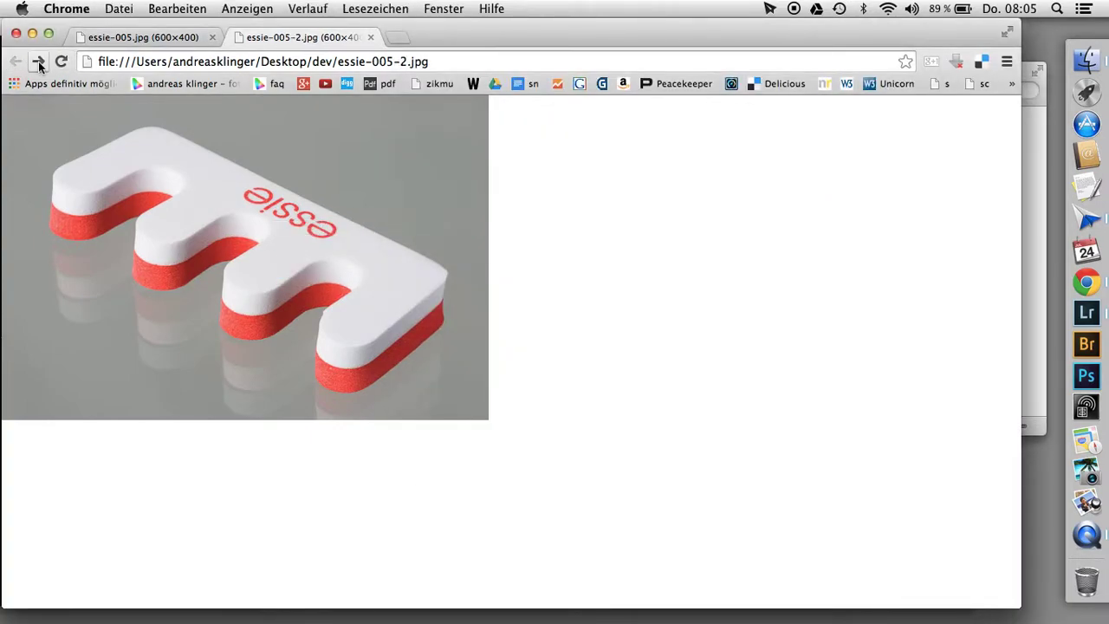
pyautogui.click(39, 63)
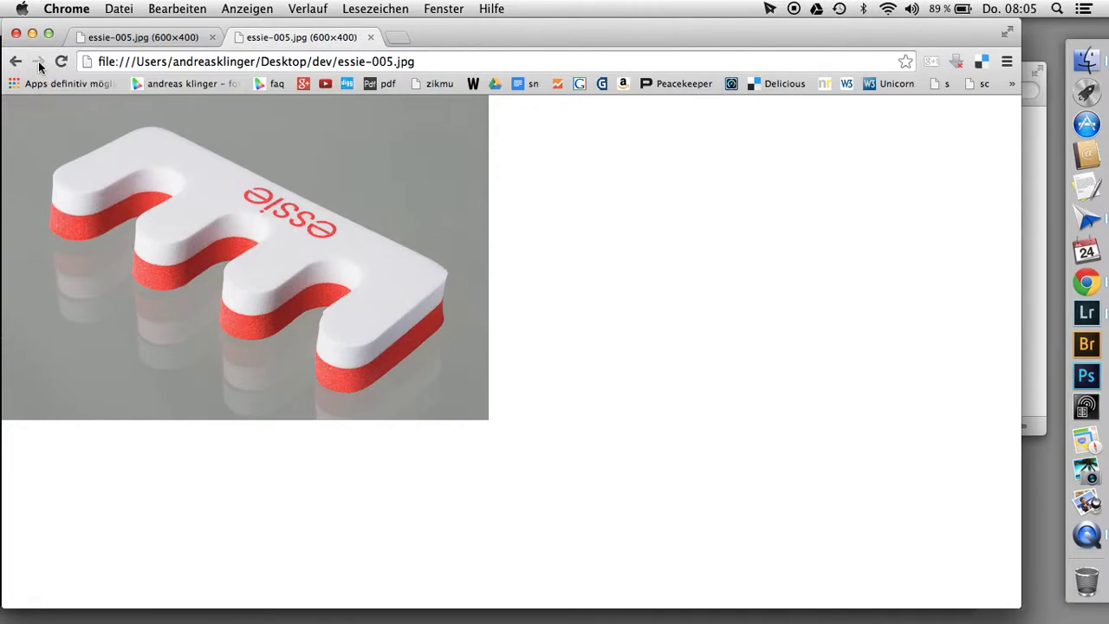
pyautogui.click(16, 64)
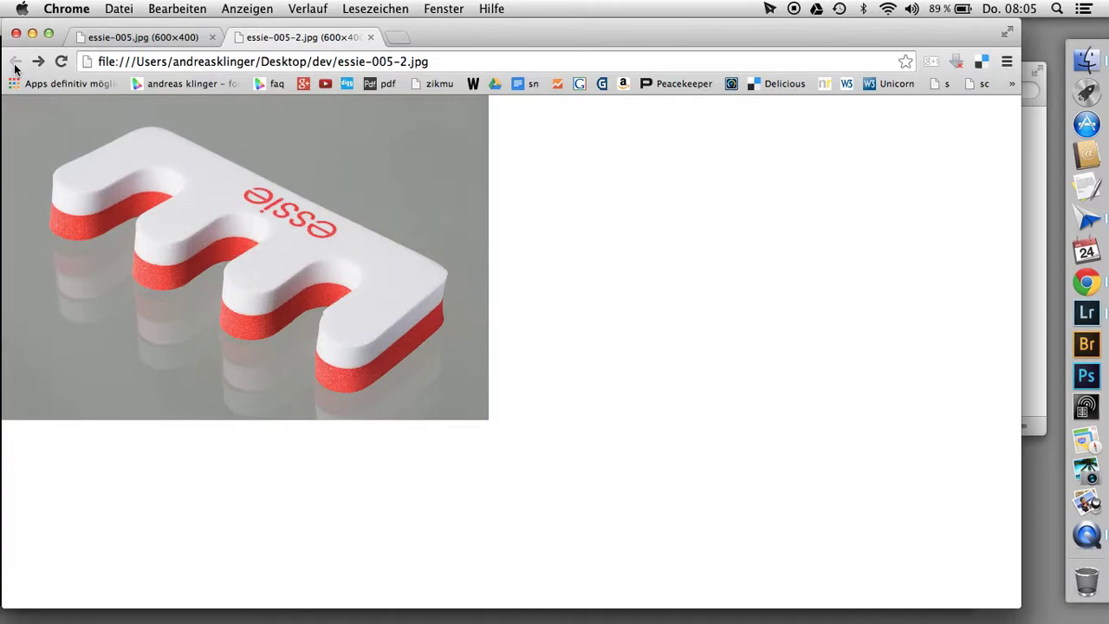
pyautogui.click(16, 34)
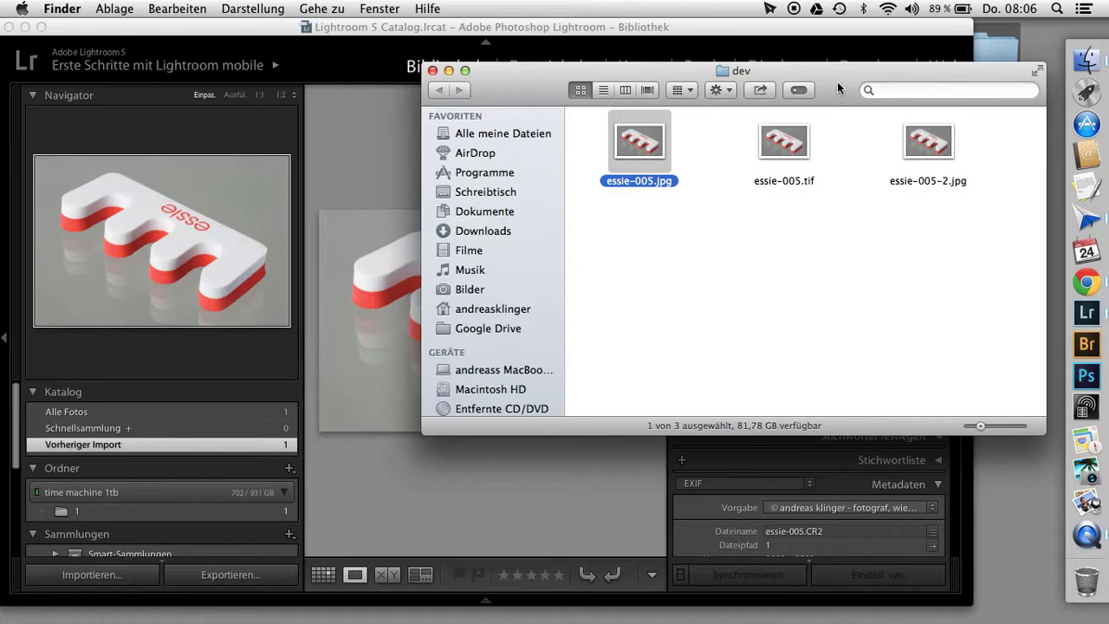
# Step: Bring Lightroom's Library with the essie-005.CR2 photo in front of the Finder dev window
pyautogui.click(736, 26)
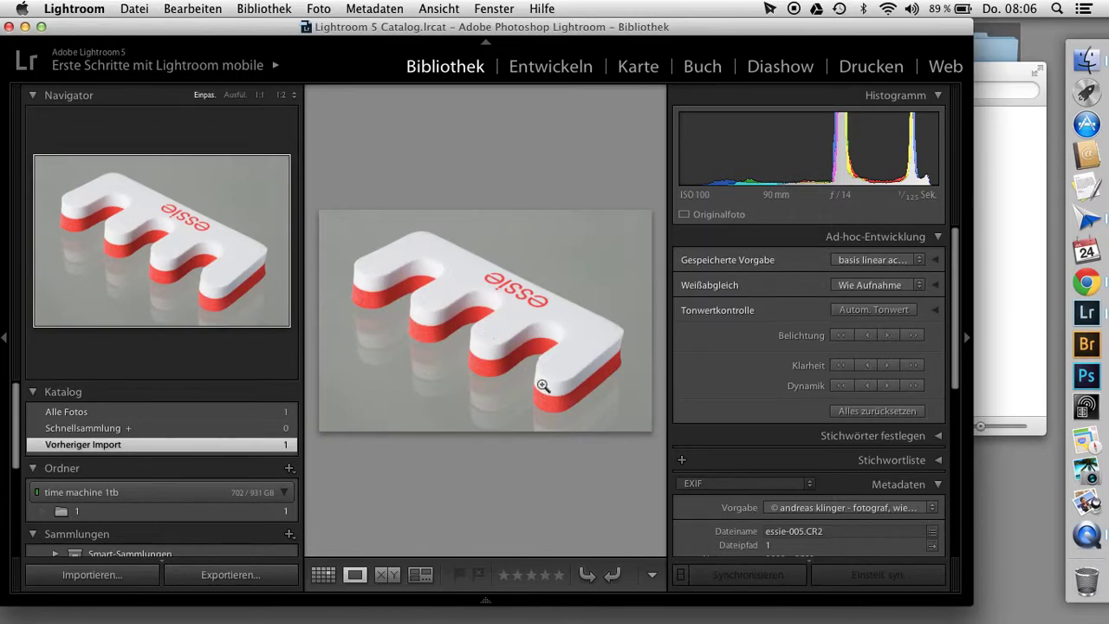
# Step: Reopen the export dialog and load the jpg argb preset: quality-70 AdobeRGB (1998) JPEG, no resizing
pyautogui.click(247, 580)
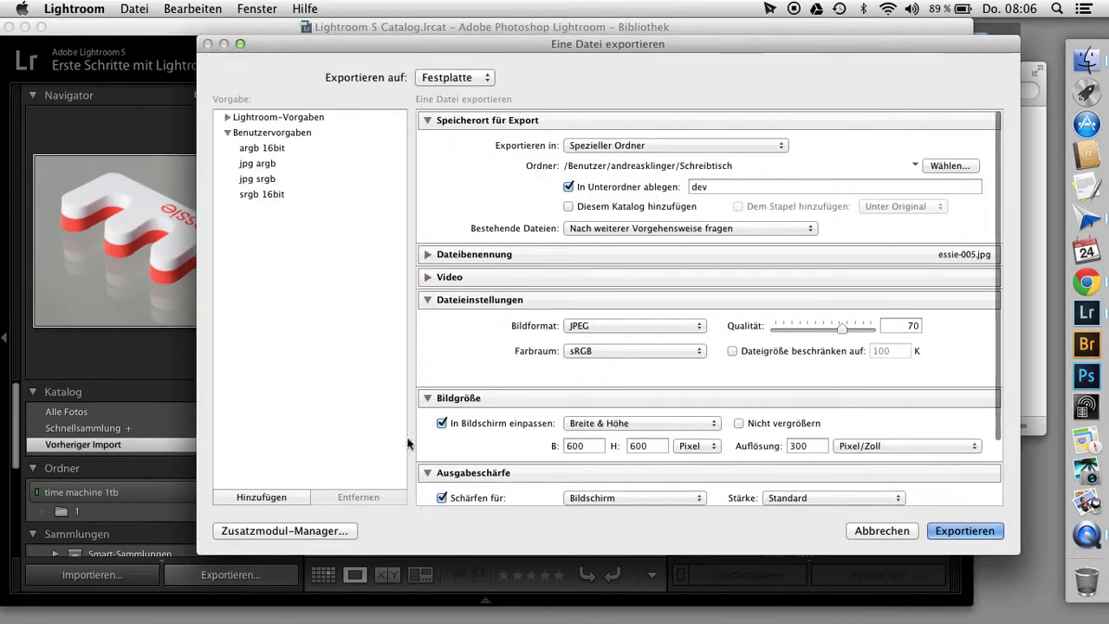
pyautogui.scroll(-5, 943, 391)
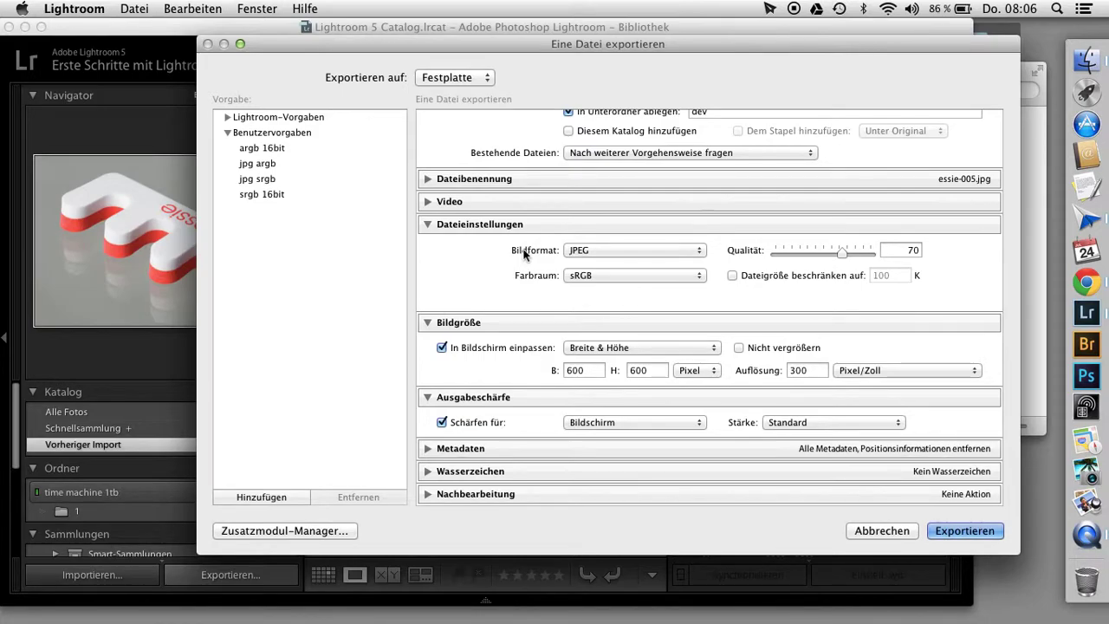
pyautogui.scroll(1, 524, 254)
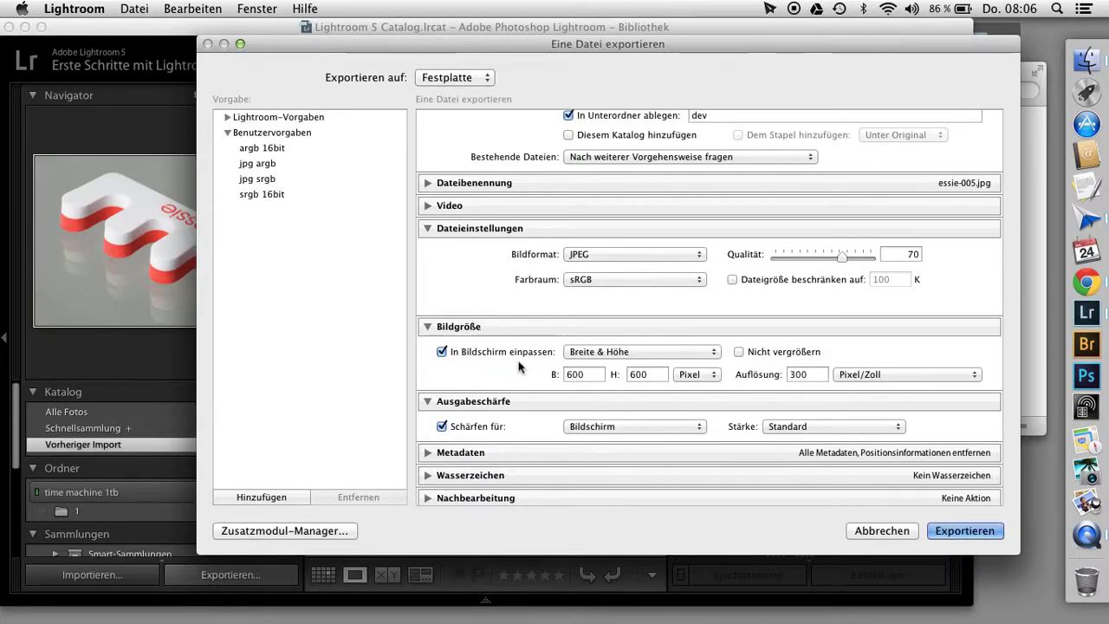
pyautogui.click(268, 168)
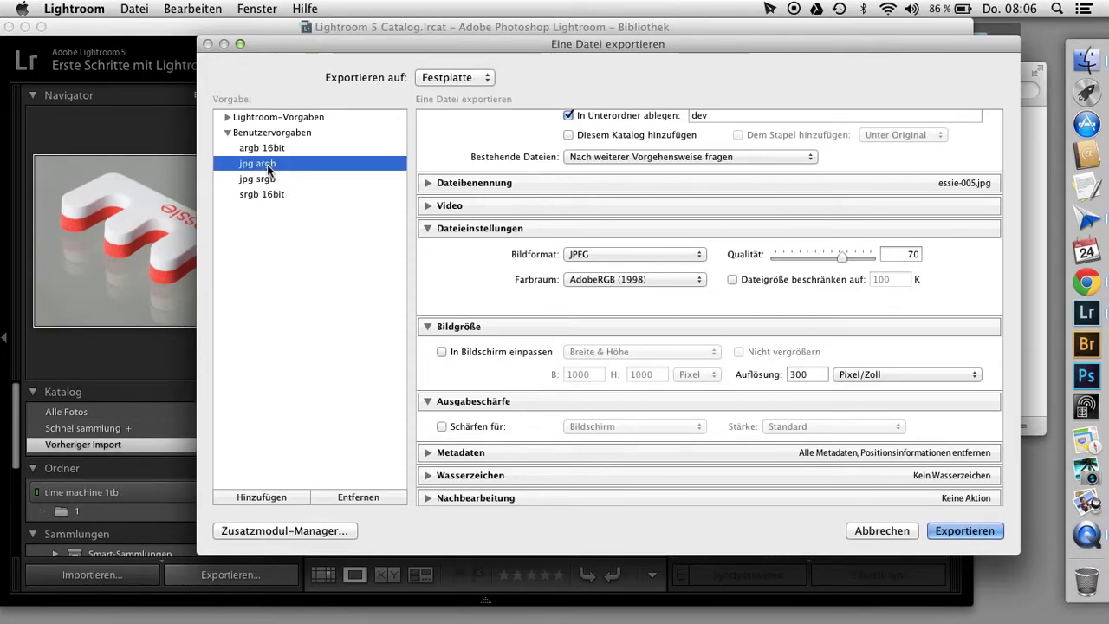
pyautogui.click(270, 176)
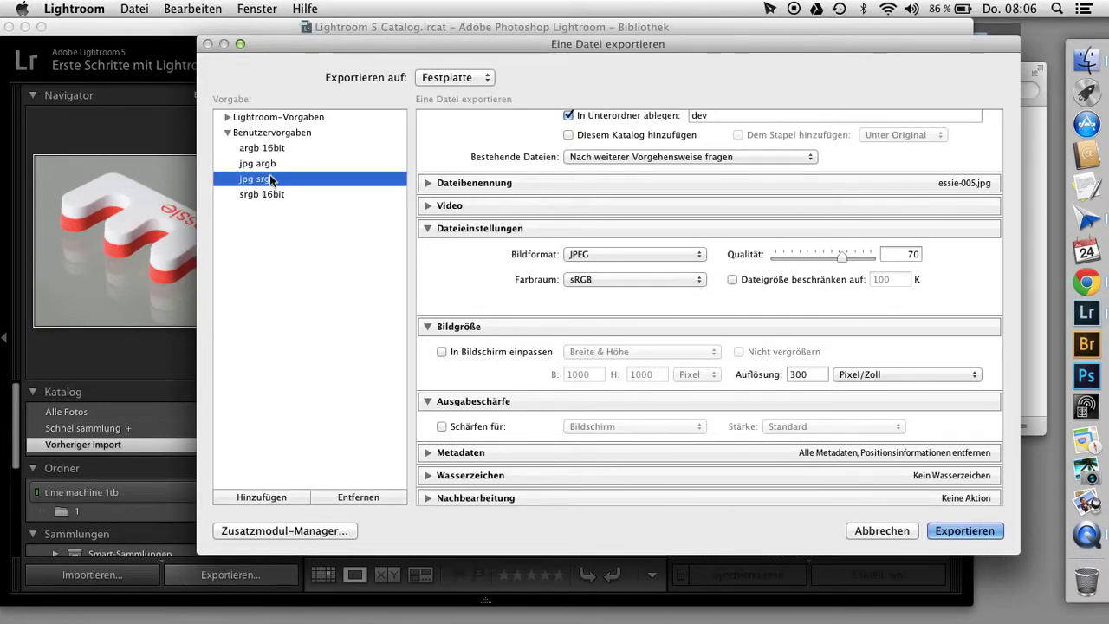
pyautogui.click(269, 164)
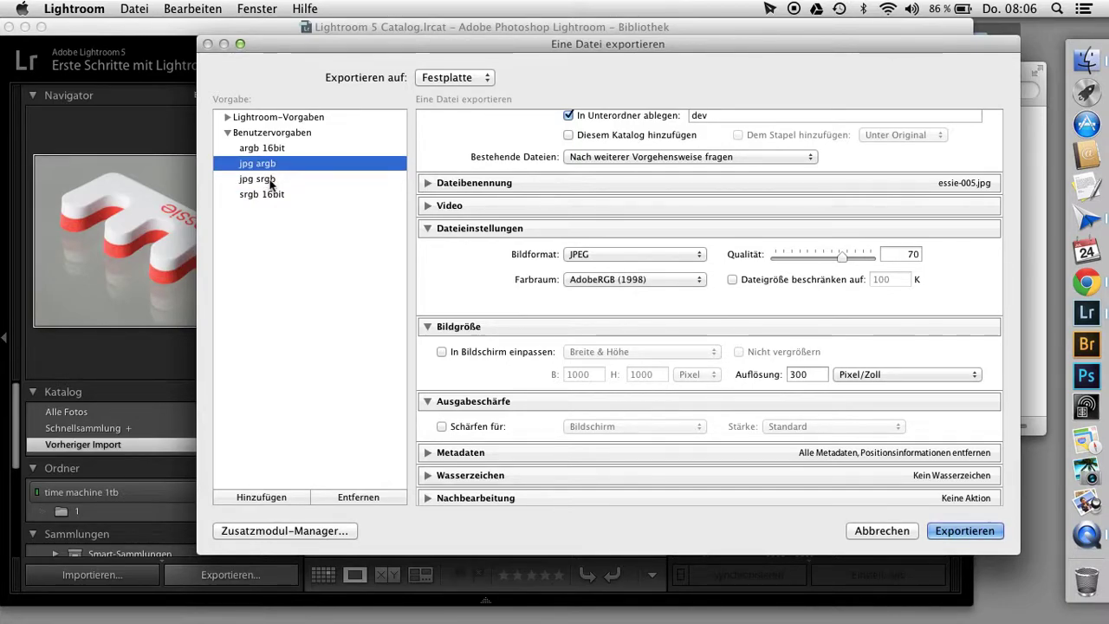